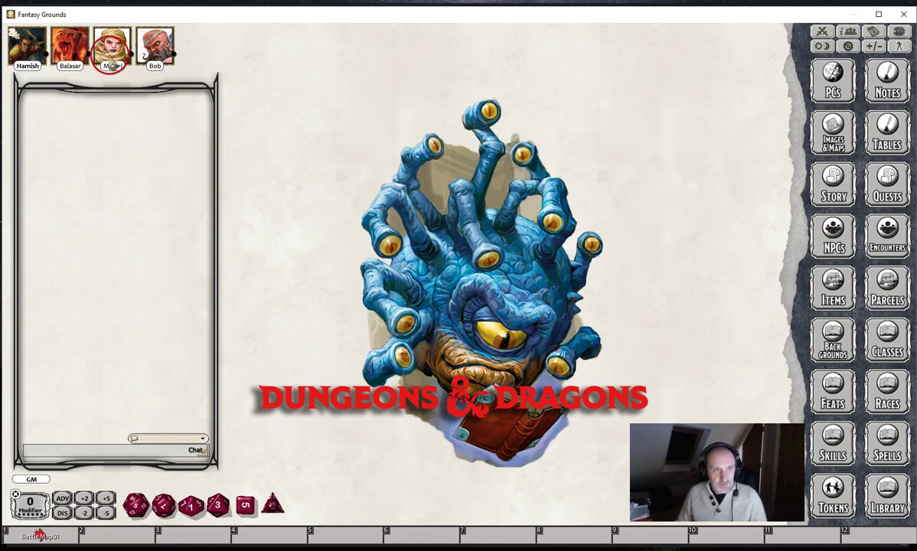
# Open Mhairi's character sheet and add an effect action to the Testing ability.
pyautogui.click(111, 63)
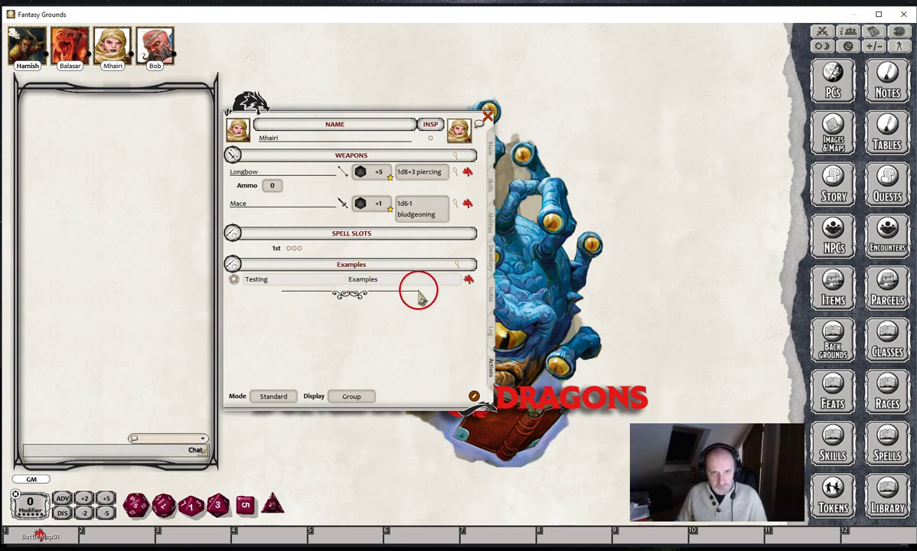
pyautogui.rightClick(420, 287)
pyautogui.click(463, 279)
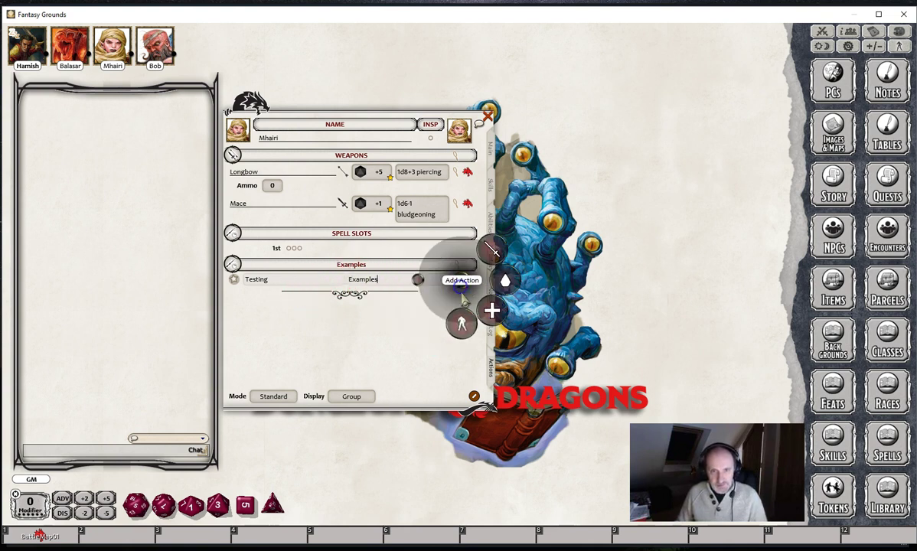
pyautogui.click(460, 321)
pyautogui.click(466, 293)
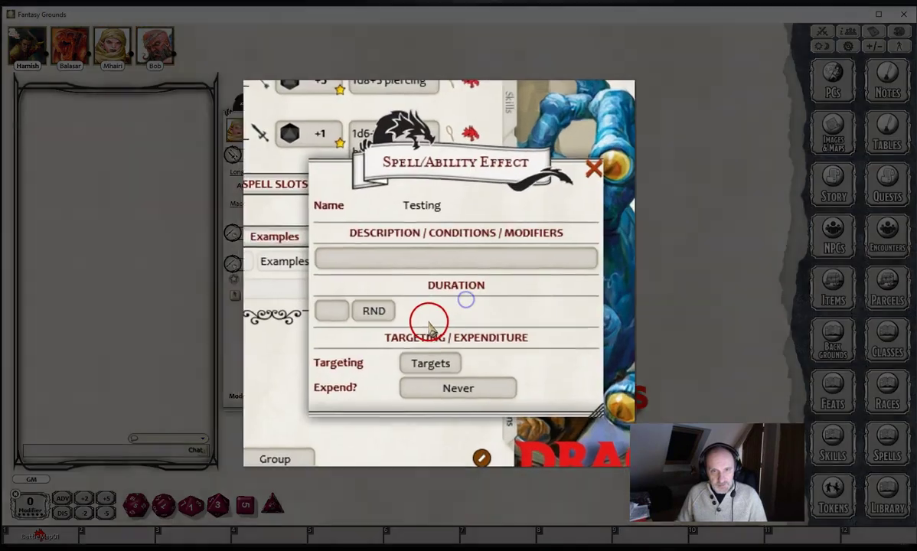
# Define the new effect as DMG: 1d6 with its targeting set to Self.
pyautogui.click(417, 260)
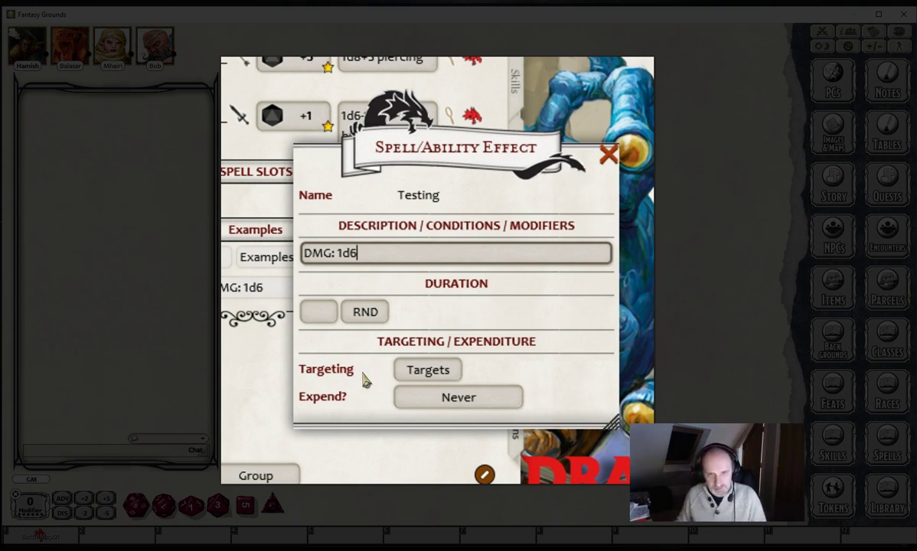
pyautogui.click(434, 370)
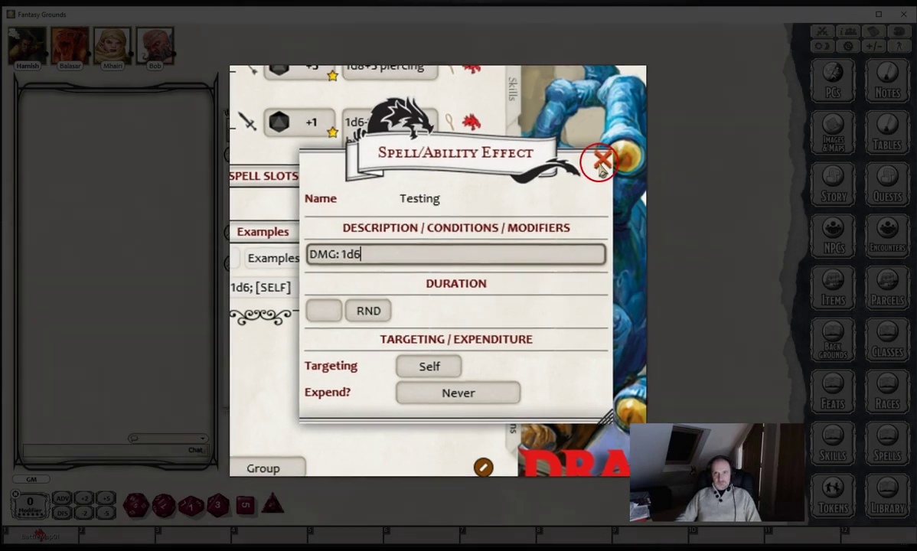
pyautogui.click(609, 155)
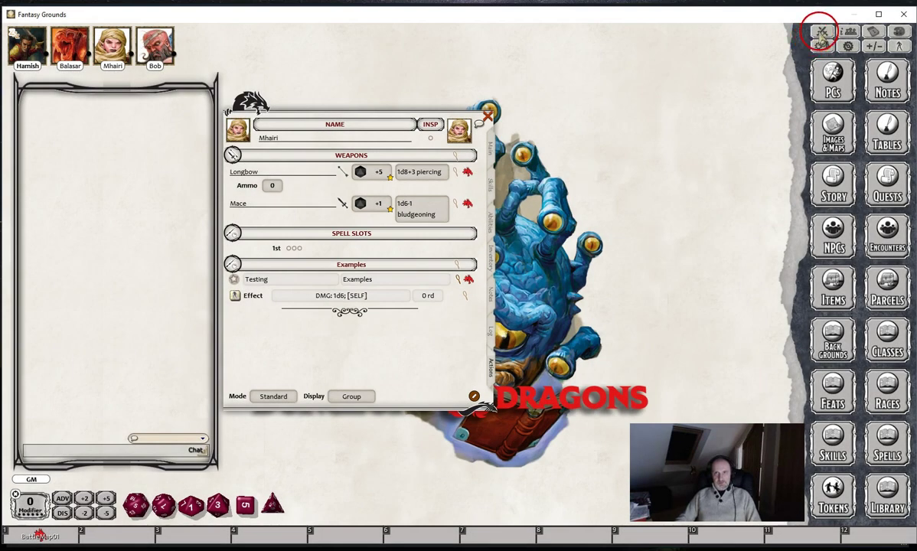
# Open the combat tracker, add Mhairi to it and apply the DMG: 1d6 effect to her entry.
pyautogui.click(821, 31)
pyautogui.moveTo(110, 45); pyautogui.dragTo(539, 298)
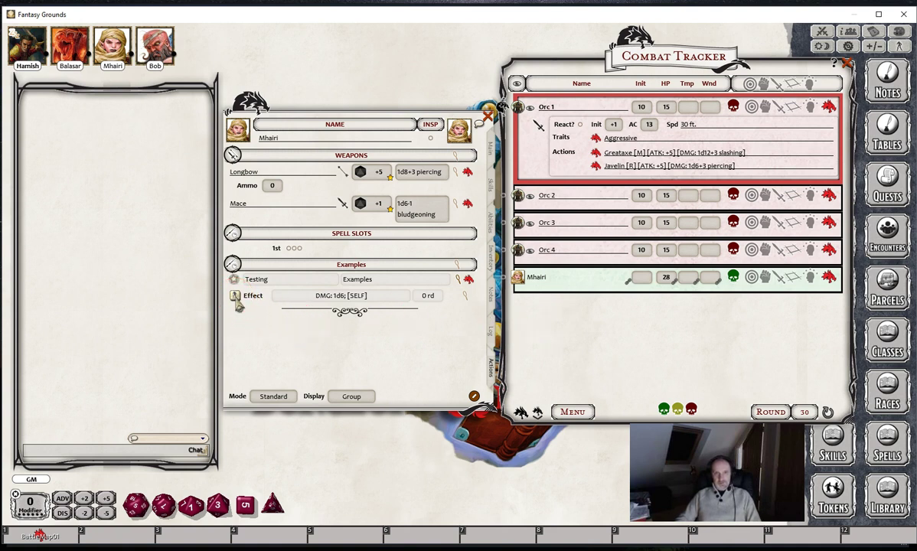
pyautogui.moveTo(236, 296); pyautogui.dragTo(555, 295)
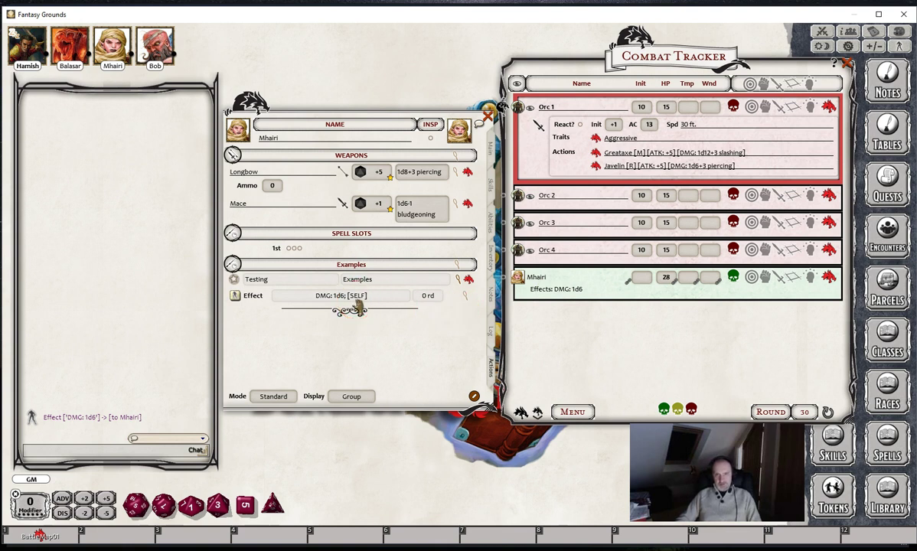
# Change the targeting of the Testing ability's effect to Targets.
pyautogui.moveTo(357, 307); pyautogui.dragTo(471, 304)
pyautogui.click(465, 298)
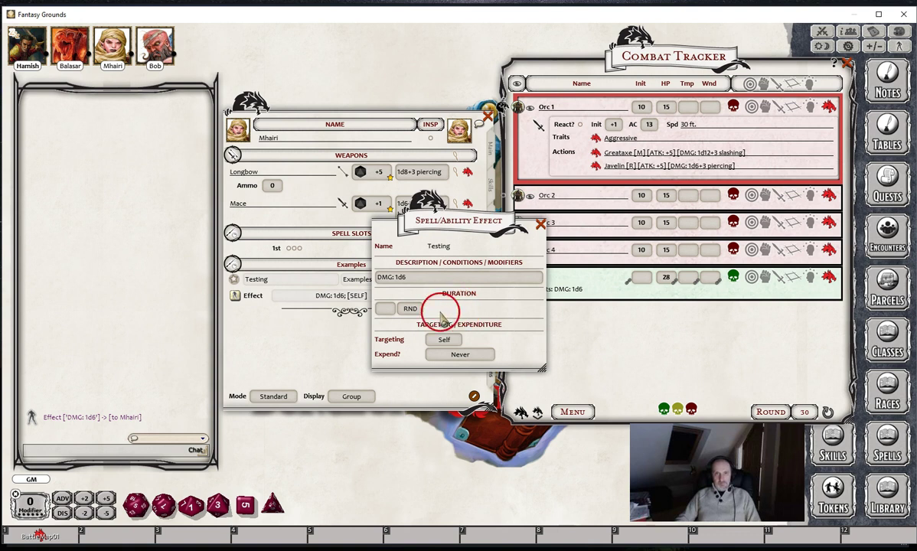
pyautogui.click(446, 341)
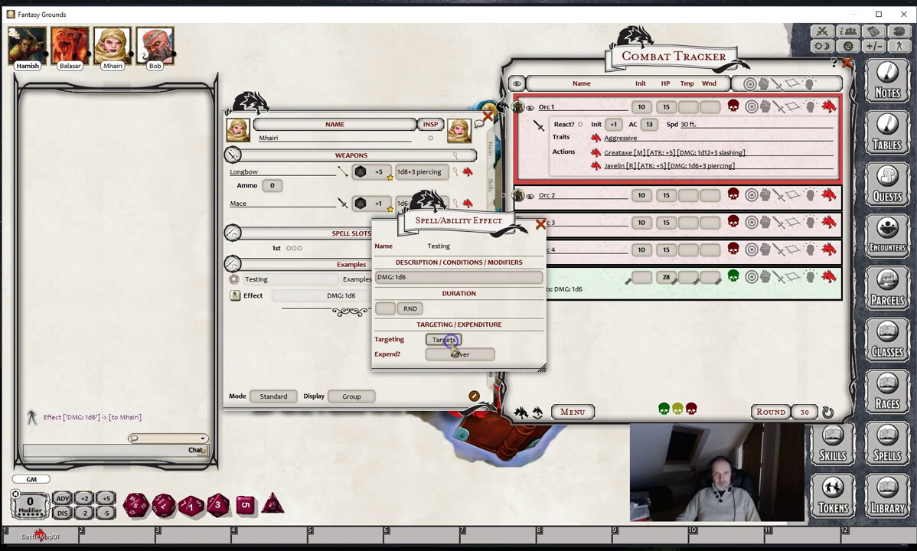
pyautogui.click(540, 224)
# Show Mhairi's effects in the combat tracker and delete the DMG: 1d6 effect from her entry.
pyautogui.click(811, 278)
pyautogui.click(829, 295)
pyautogui.click(829, 296)
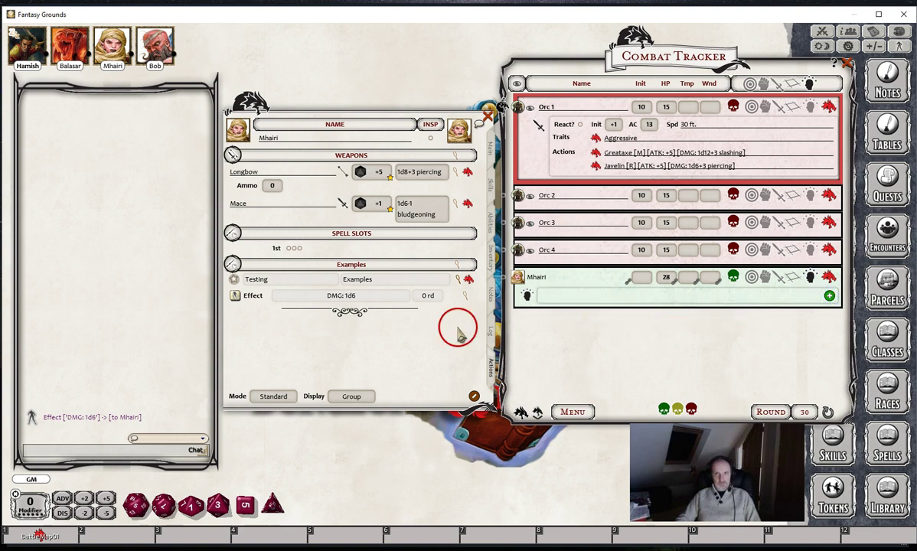
# Advance the combat turns past the orcs until Mhairi is the active combatant.
pyautogui.click(537, 412)
pyautogui.click(537, 412)
pyautogui.click(537, 412)
pyautogui.click(536, 412)
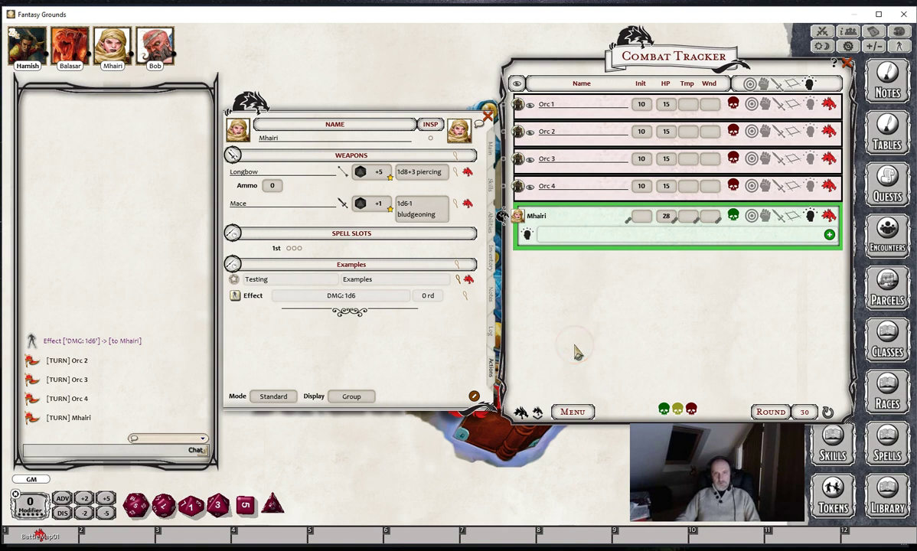
# Target Orc 2 and Orc 1 with Mhairi and apply the DMG: 1d6 effect to both targets.
pyautogui.press('ctrl')
pyautogui.keyDown('ctrl'); pyautogui.click(518, 105); pyautogui.keyUp('ctrl')
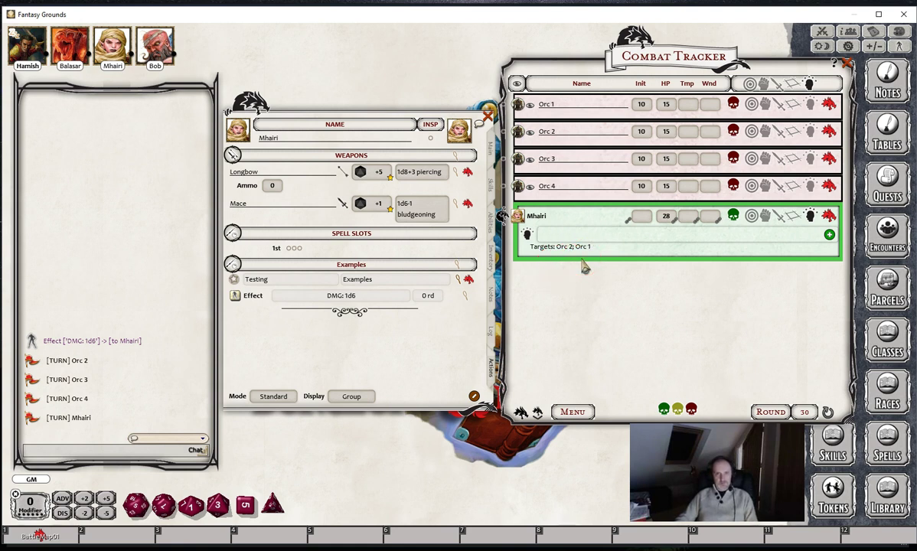
pyautogui.click(235, 297)
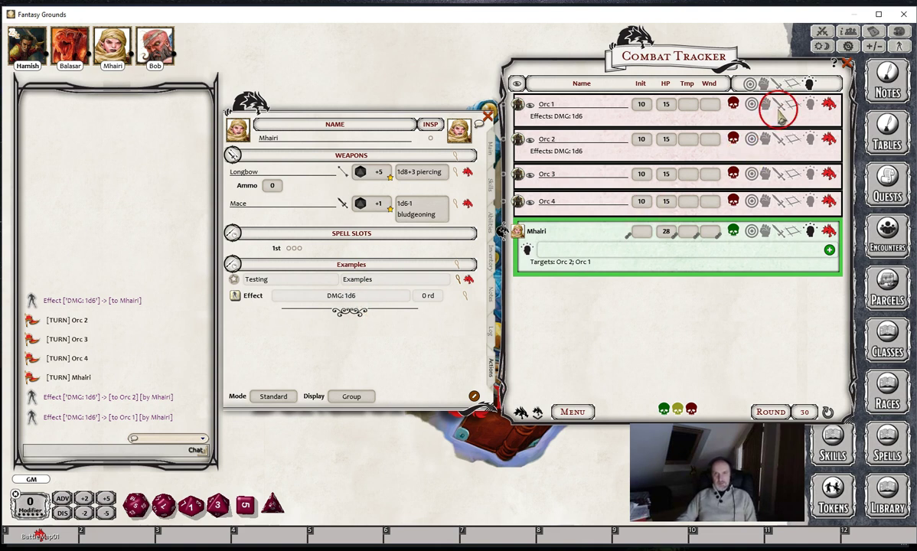
# Advance through the turns of Orc 1 and Orc 2, rolling each one's Greataxe damage against Mhairi.
pyautogui.click(538, 412)
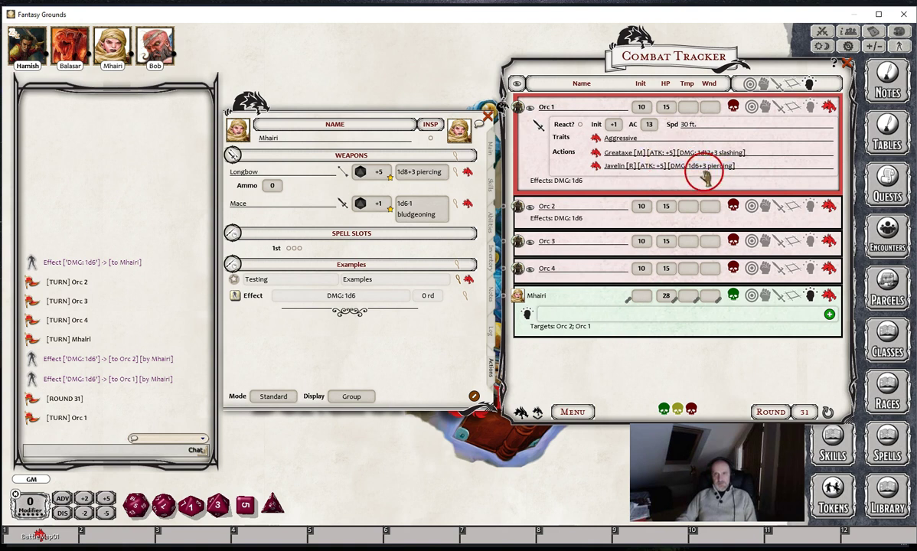
pyautogui.moveTo(703, 153); pyautogui.dragTo(574, 297)
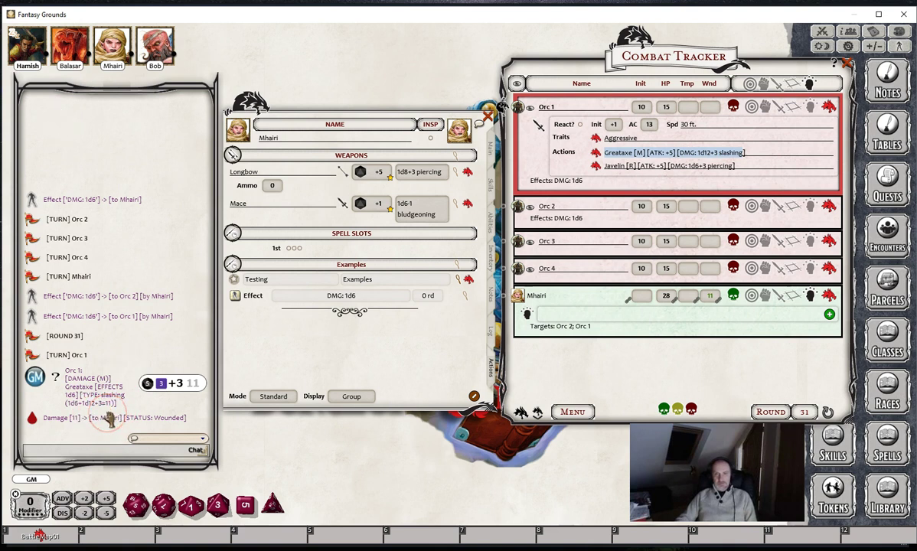
pyautogui.click(521, 412)
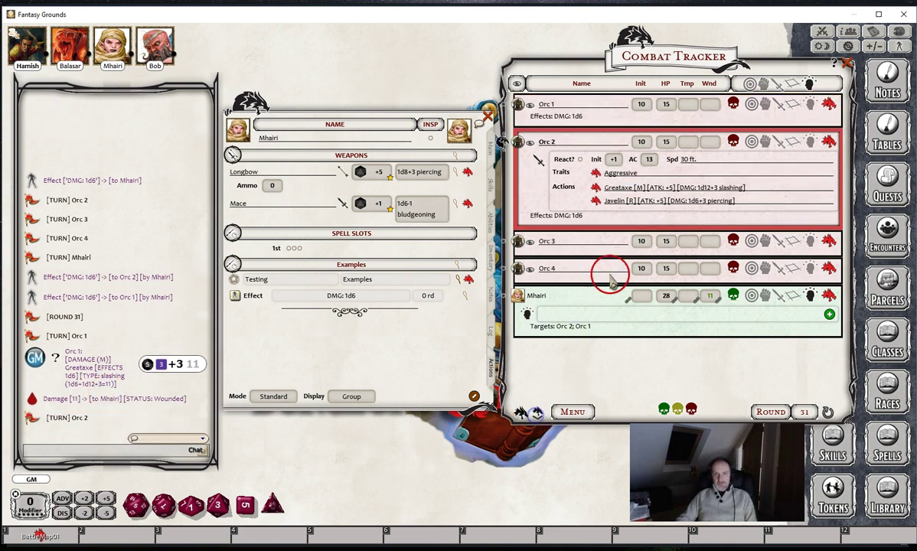
pyautogui.moveTo(673, 188); pyautogui.dragTo(603, 310)
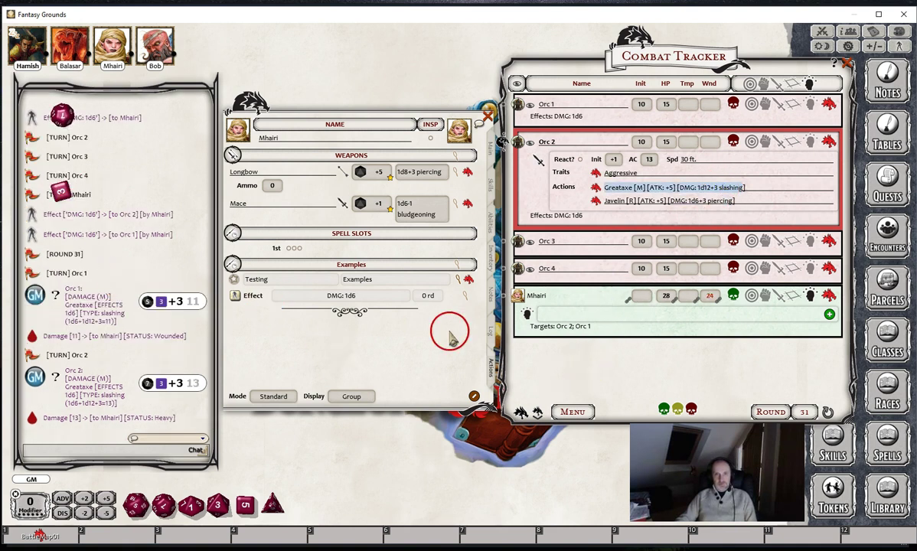
# Advance to Orc 3's turn and roll its Greataxe damage against Mhairi for comparison.
pyautogui.click(521, 412)
pyautogui.moveTo(721, 232); pyautogui.dragTo(608, 303)
pyautogui.click(108, 199)
pyautogui.click(65, 165)
pyautogui.click(554, 208)
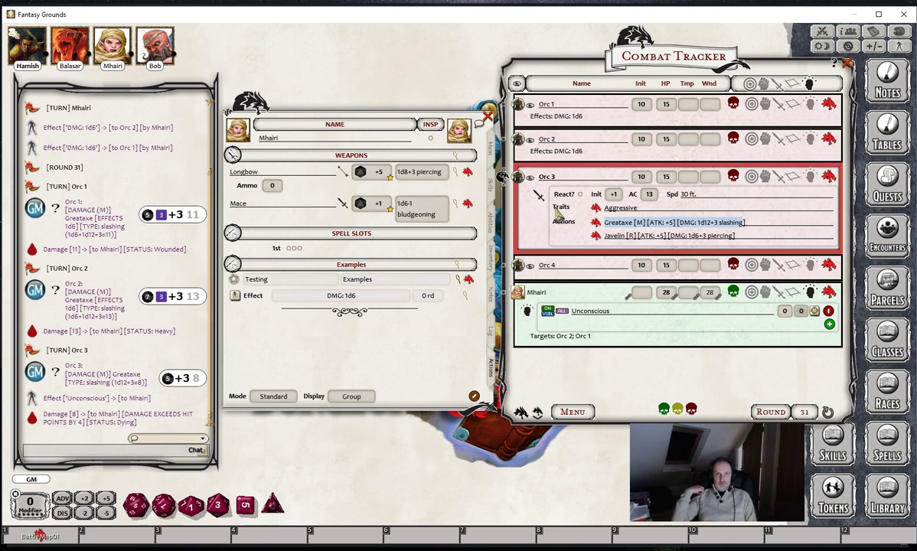
# Review the targeting setting in the Testing ability's effect details.
pyautogui.moveTo(558, 214); pyautogui.dragTo(465, 306)
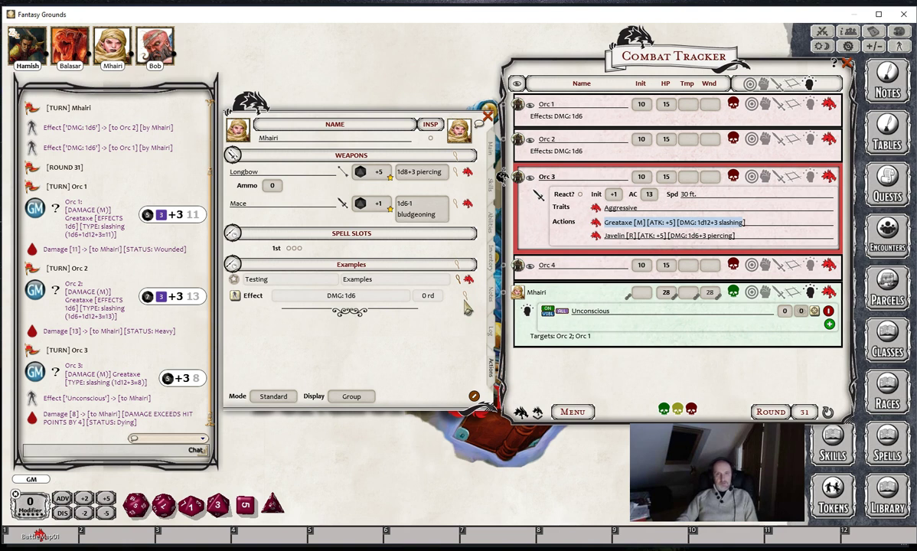
pyautogui.click(465, 299)
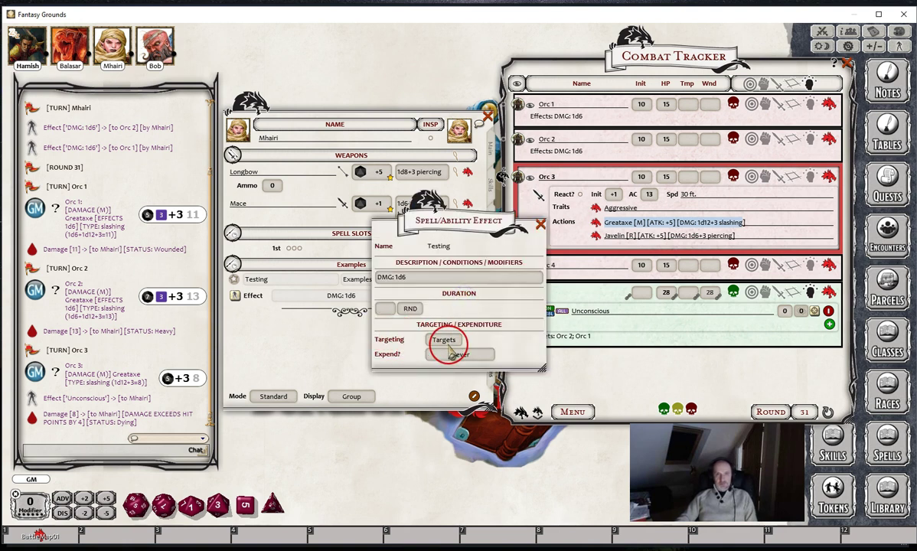
pyautogui.click(450, 344)
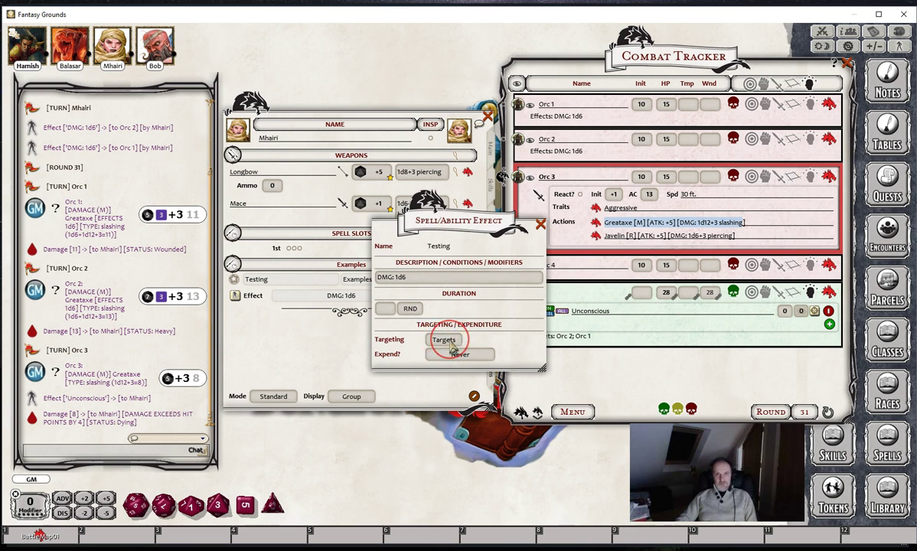
pyautogui.click(518, 299)
pyautogui.click(541, 224)
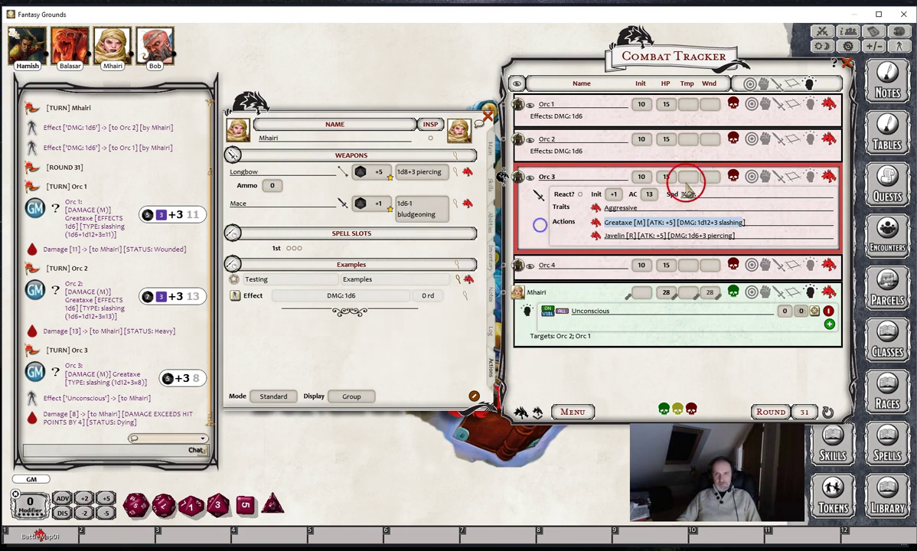
# Delete the DMG: 1d6 effects from Orc 1 and Orc 2 and collapse their effect sections.
pyautogui.click(811, 104)
pyautogui.doubleClick(828, 124)
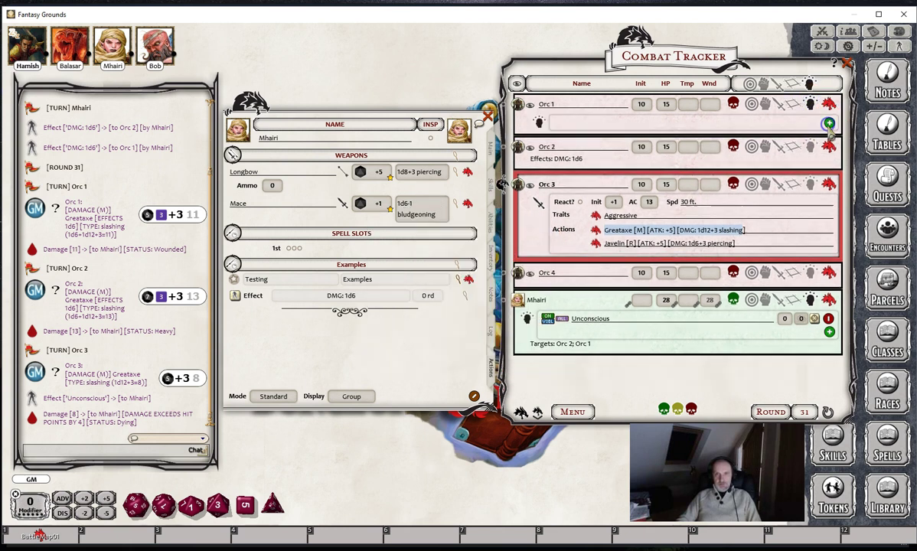
pyautogui.click(809, 147)
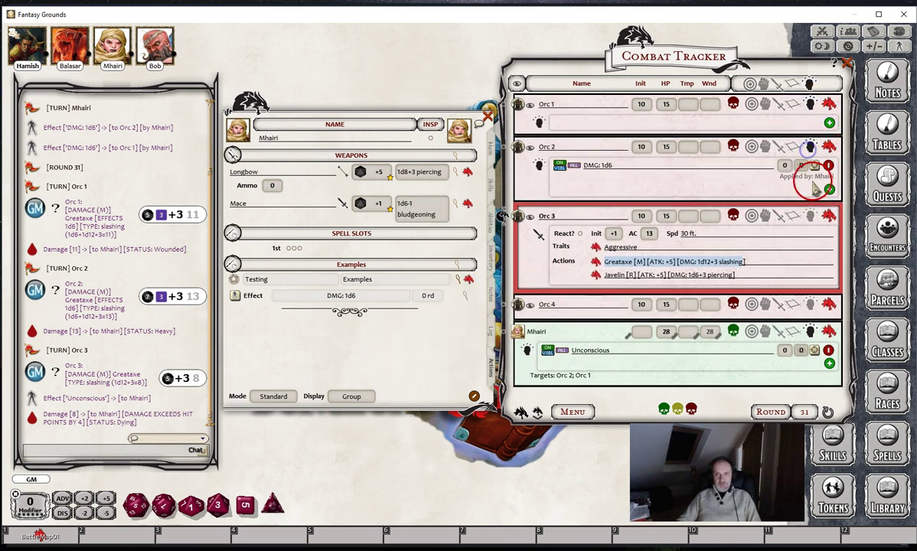
pyautogui.click(827, 166)
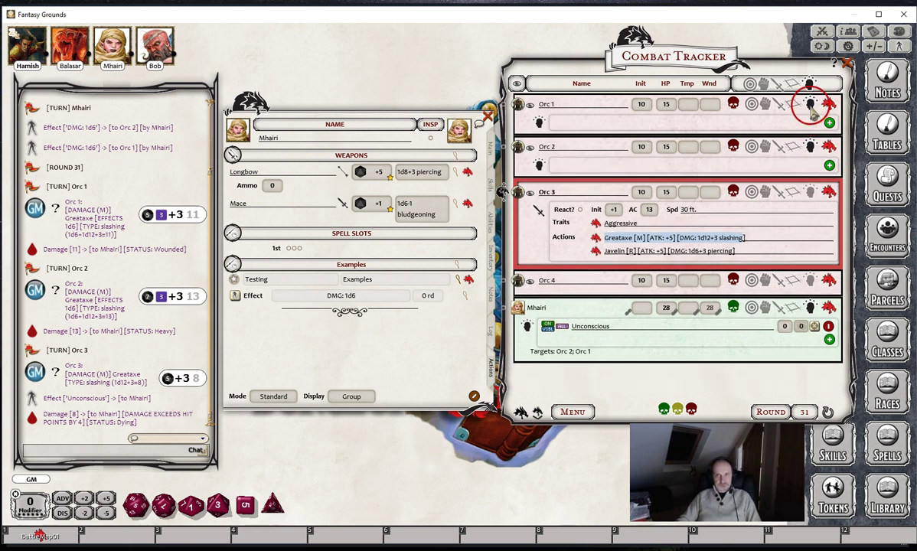
pyautogui.click(809, 113)
pyautogui.click(812, 134)
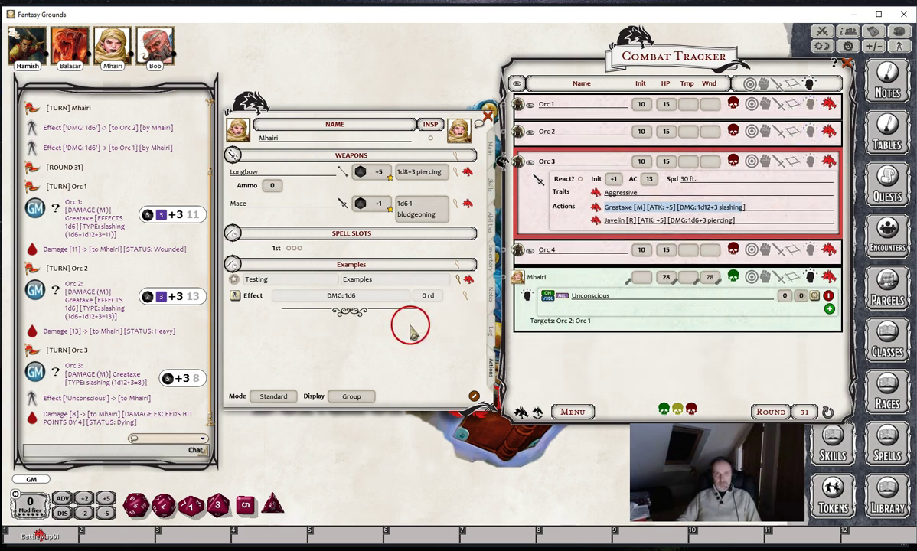
# Remove the DMG: 1d6 effect action from Mhairi's Testing ability.
pyautogui.rightClick(380, 300)
pyautogui.click(409, 328)
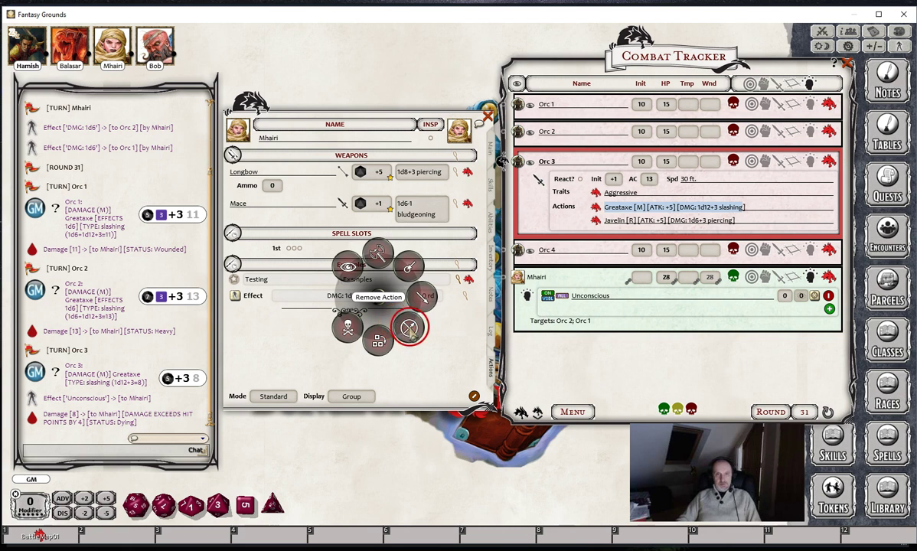
pyautogui.click(452, 330)
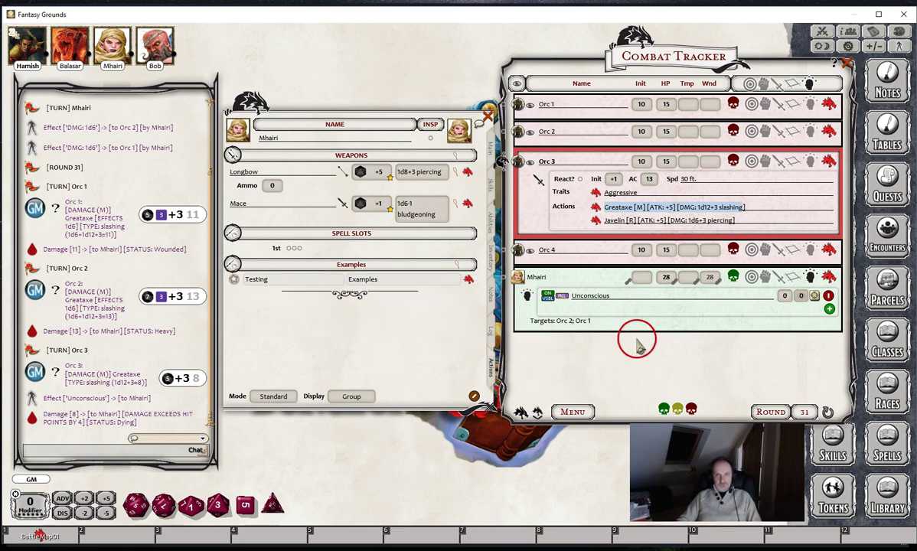
# Clear Mhairi's wounds and delete her Unconscious effect in the combat tracker.
pyautogui.click(717, 280)
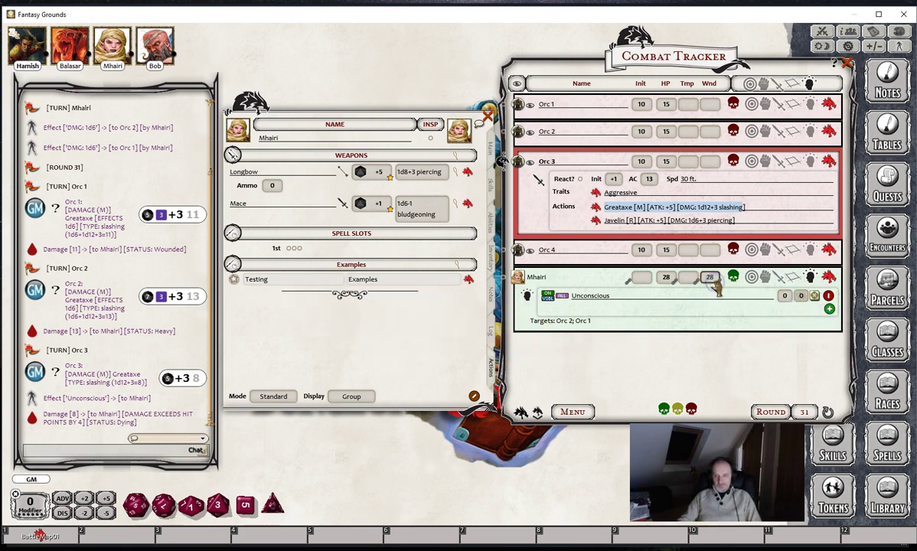
pyautogui.click(828, 295)
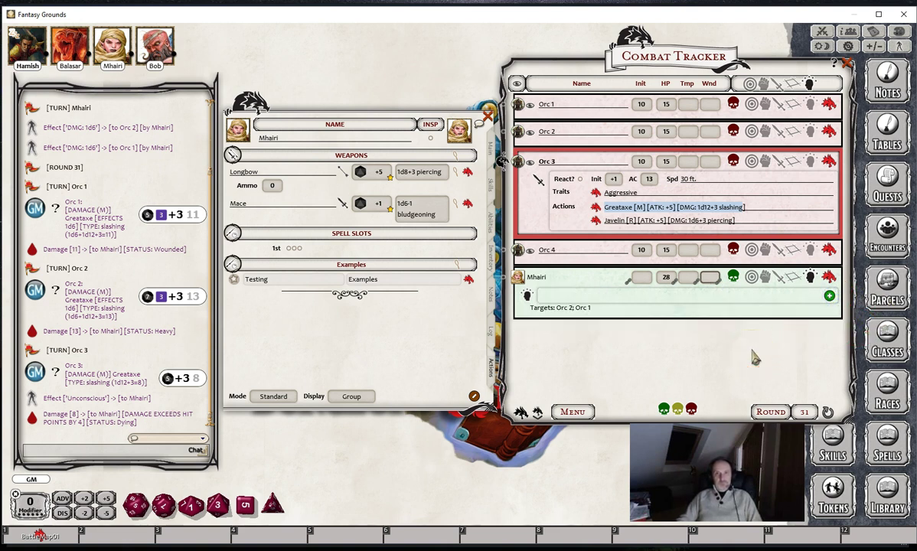
pyautogui.click(671, 300)
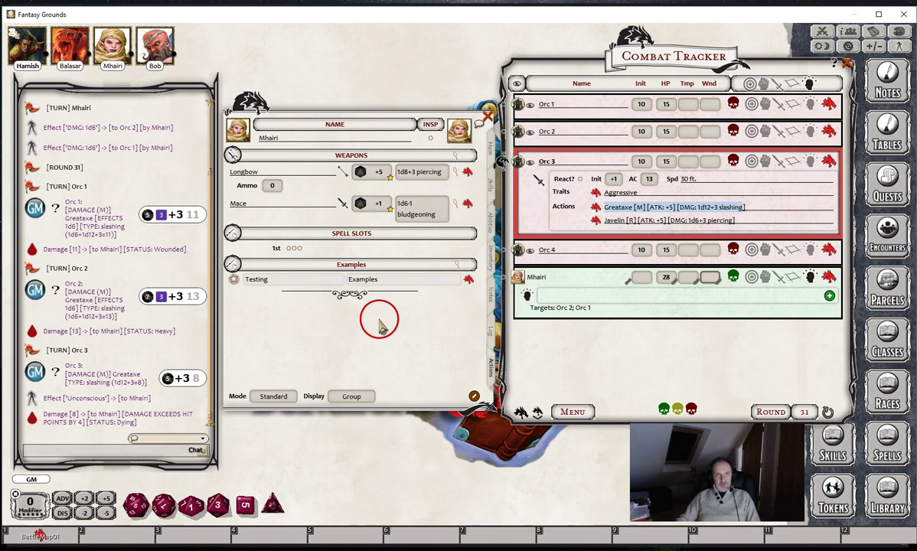
# Check Mhairi's main details, such as class and level, and return to her actions.
pyautogui.click(490, 143)
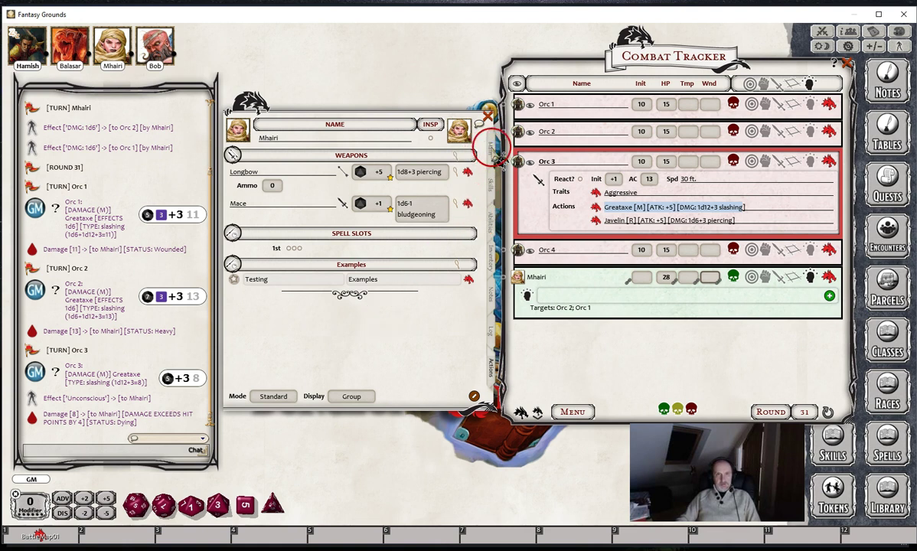
pyautogui.moveTo(458, 116); pyautogui.dragTo(443, 116)
pyautogui.click(471, 145)
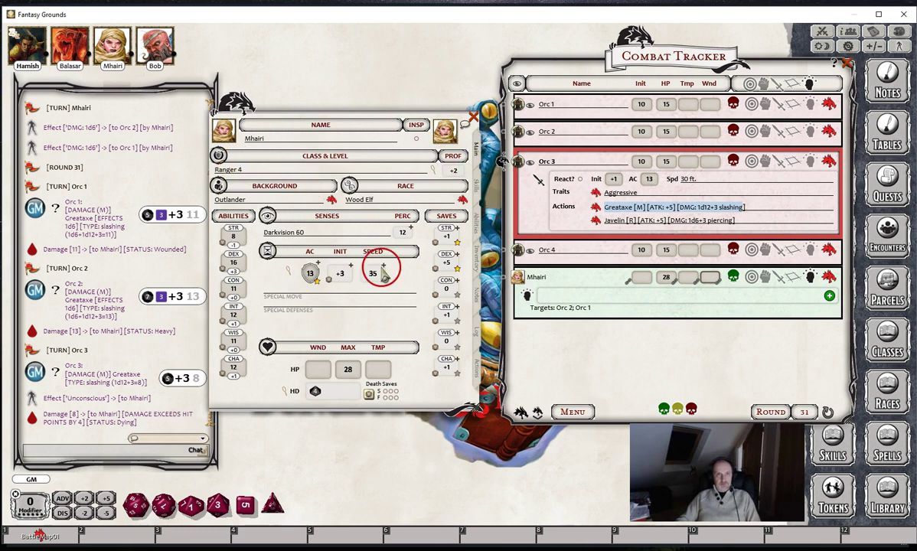
pyautogui.click(476, 369)
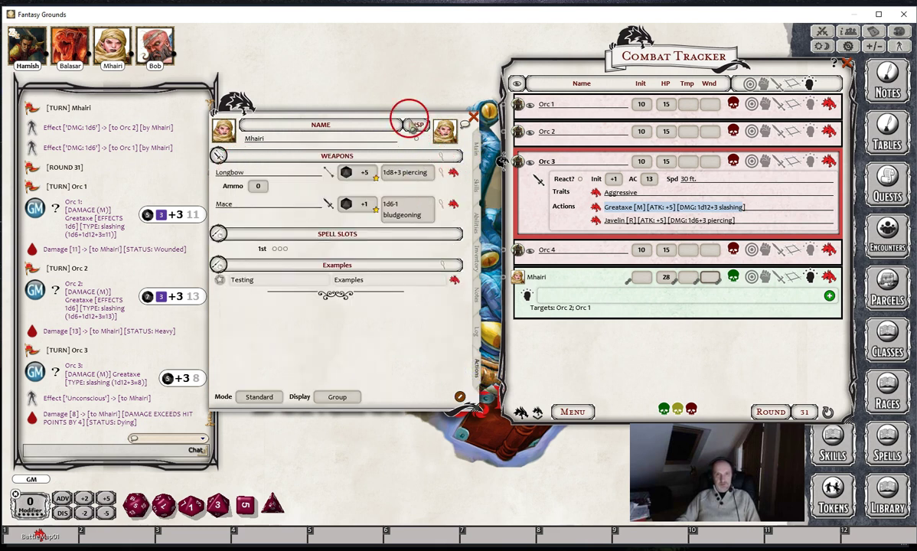
# Open the Hunter's Mark spell from the spell list and add it to Mhairi's actions.
pyautogui.moveTo(409, 116); pyautogui.dragTo(415, 102)
pyautogui.click(887, 452)
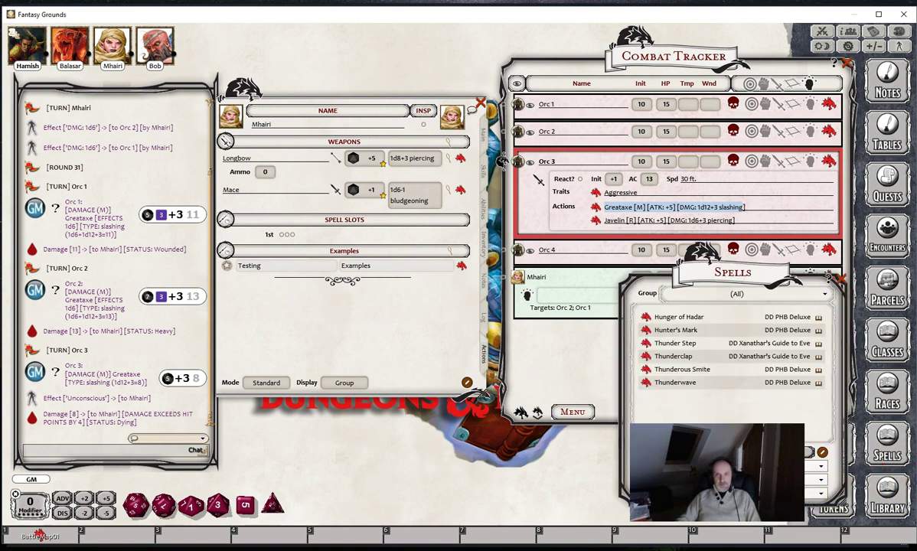
pyautogui.click(681, 332)
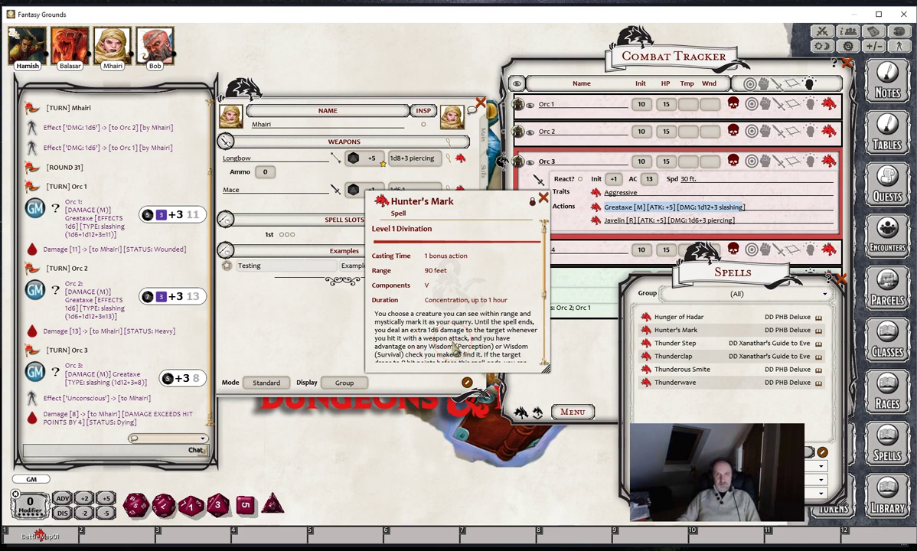
pyautogui.moveTo(470, 201); pyautogui.dragTo(574, 253)
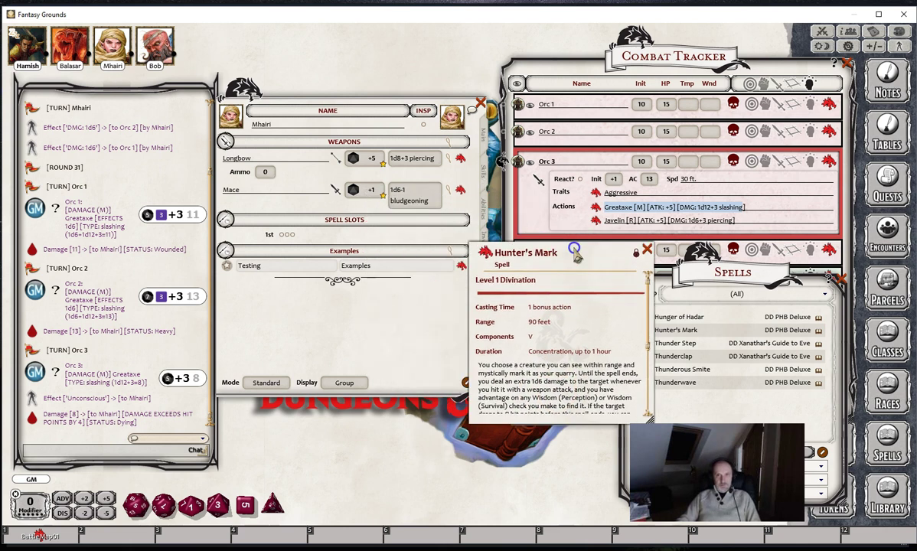
pyautogui.moveTo(483, 251); pyautogui.dragTo(325, 302)
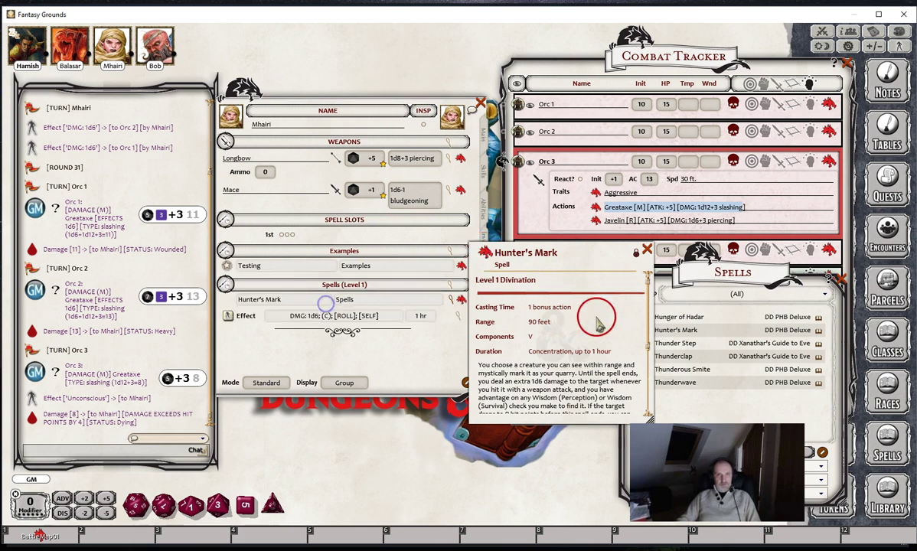